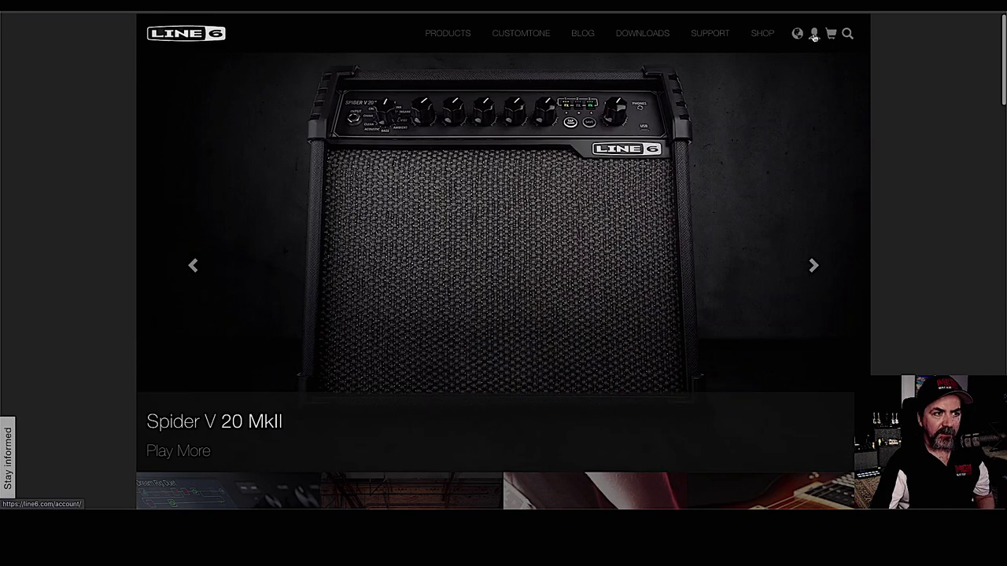
Sign in to the Line 6 account using the browser's saved username and password
mouse_move(815, 37)
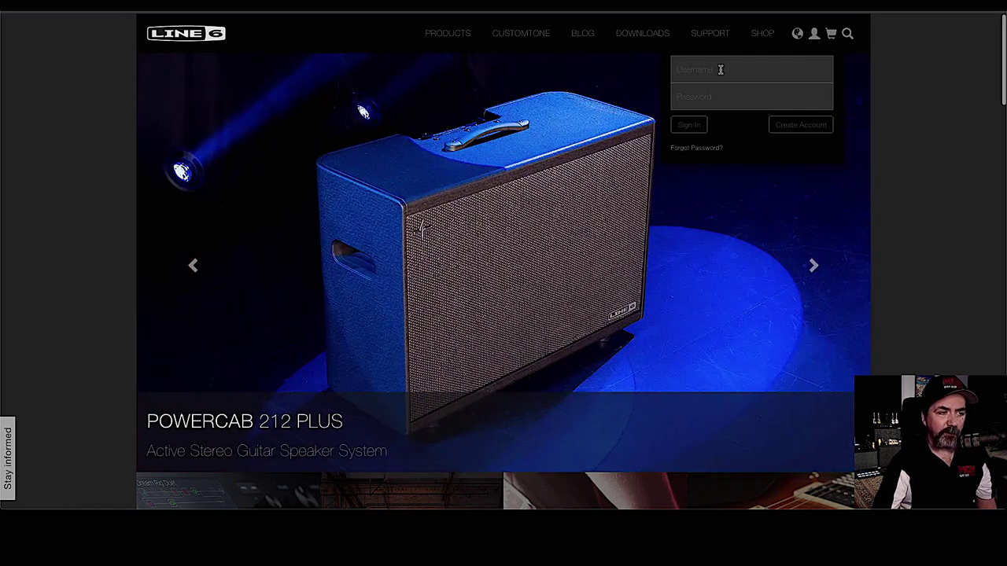
left_click(720, 69)
key("Down")
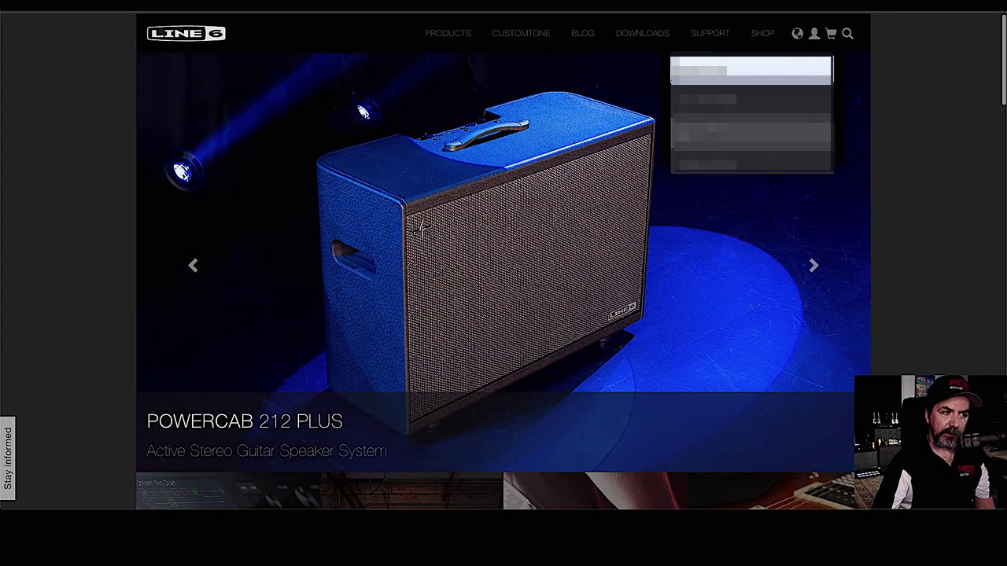
key("Return")
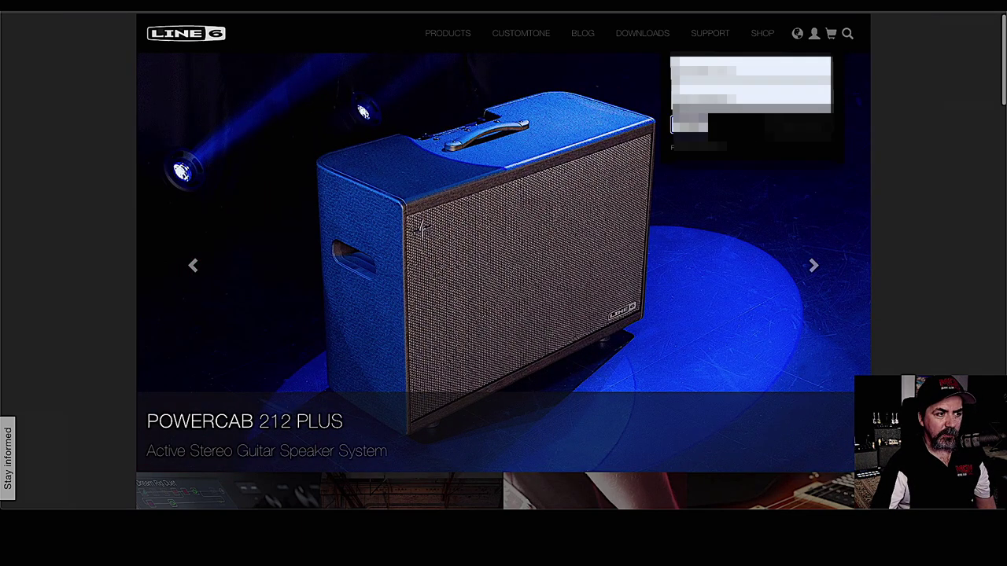
left_click(791, 160)
left_click(790, 159)
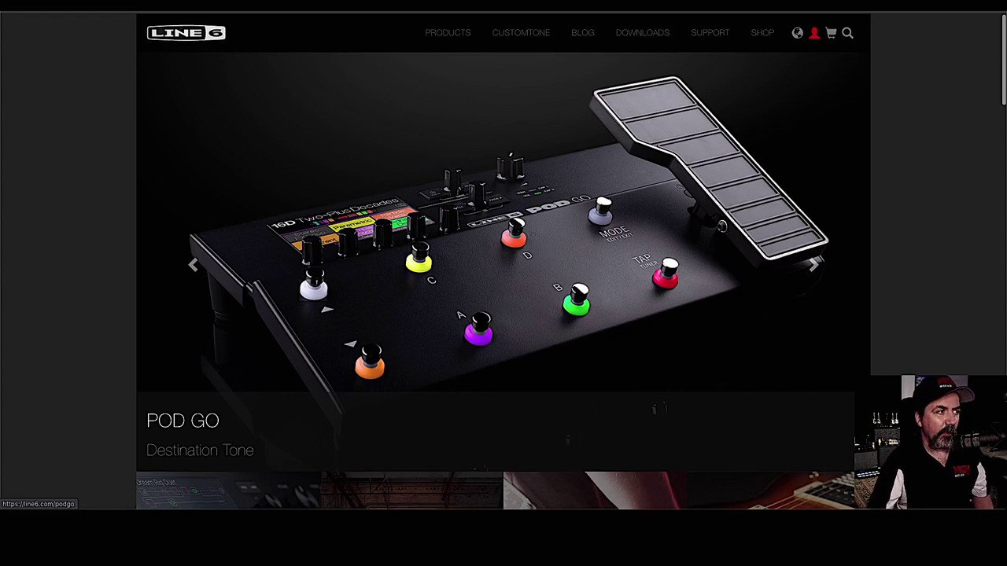
left_click(281, 13)
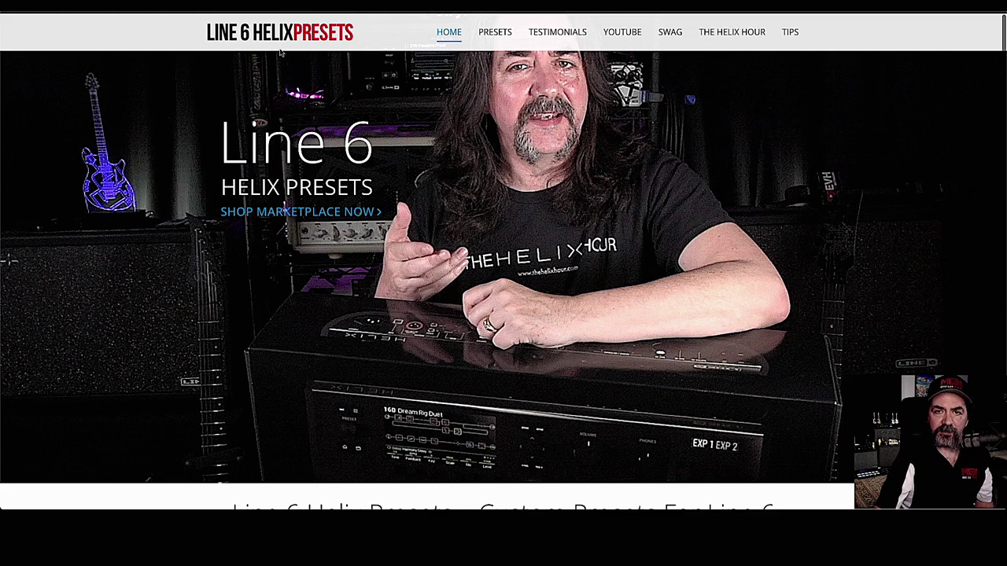
scroll(328, 140, "down", 10)
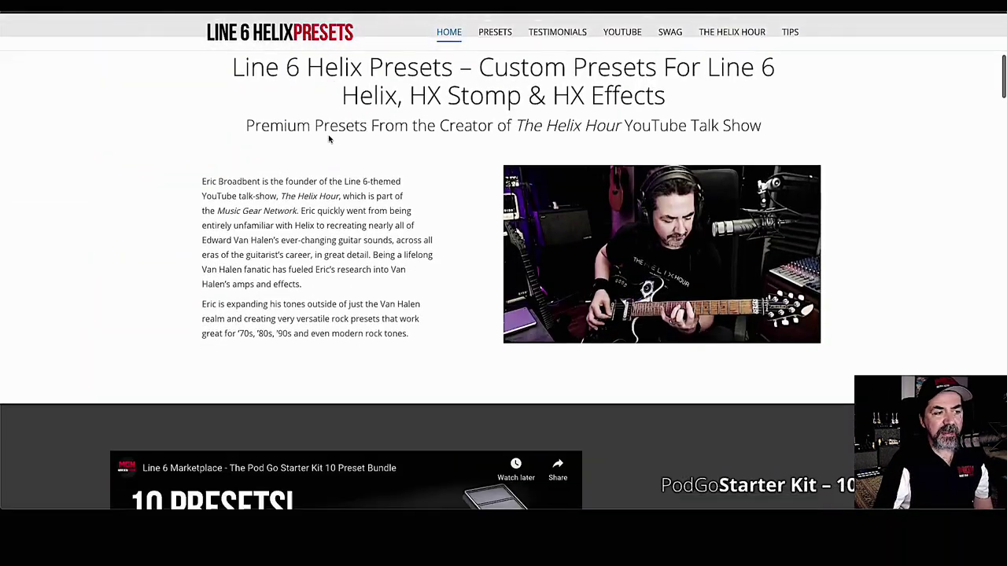
scroll(328, 140, "down", 12)
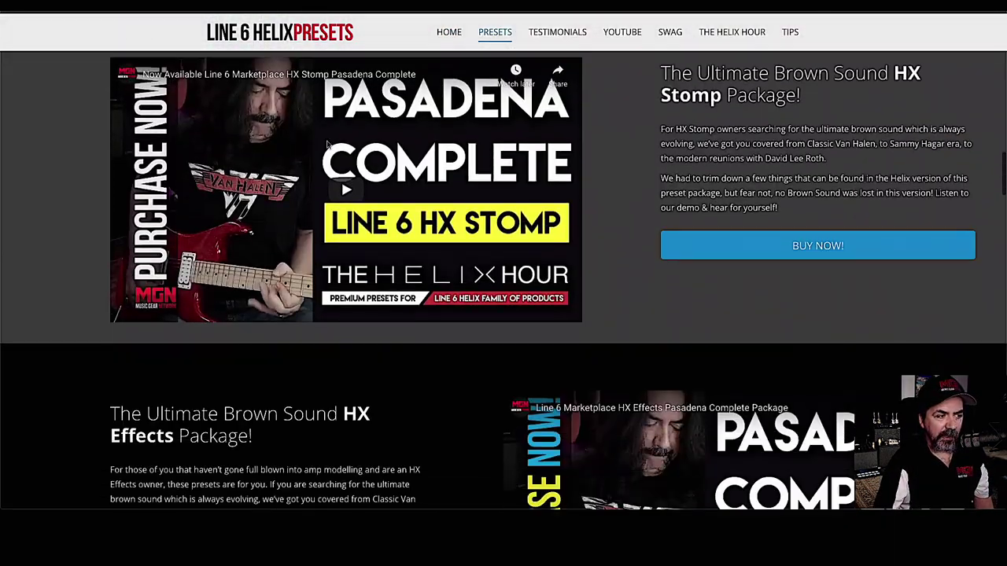
scroll(329, 145, "down", 4)
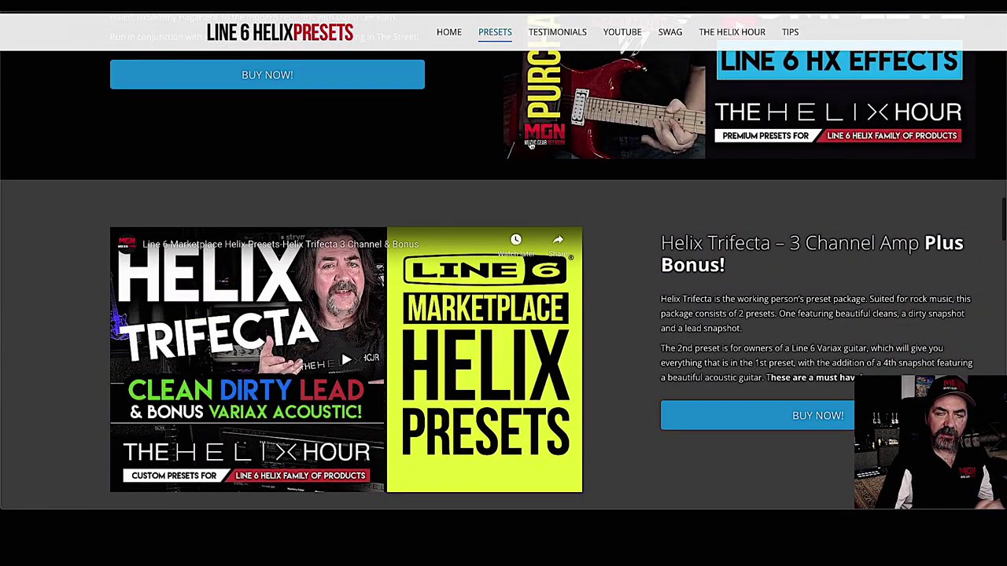
scroll(525, 146, "down", 15)
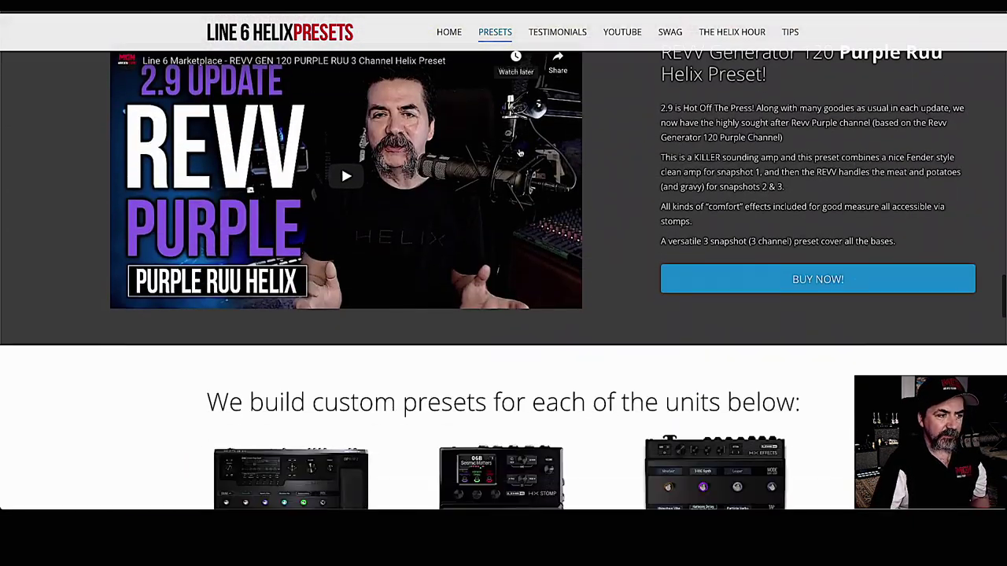
scroll(519, 152, "down", 6)
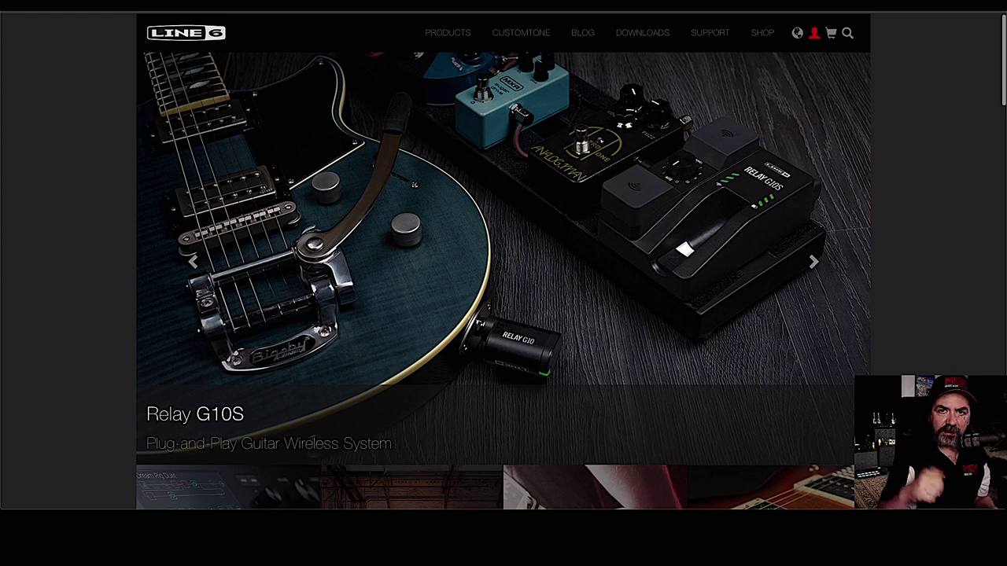
Load the Line 6 Marketplace and open the Helix Hour vendor's preset shop
key("ctrl+l")
key("Return")
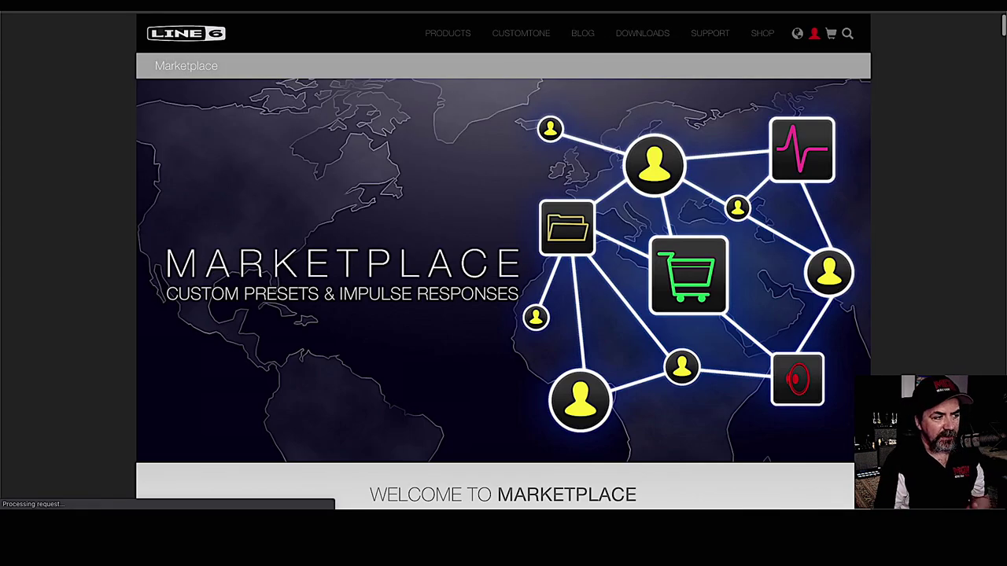
scroll(394, 214, "down", 15)
scroll(395, 214, "up", 1)
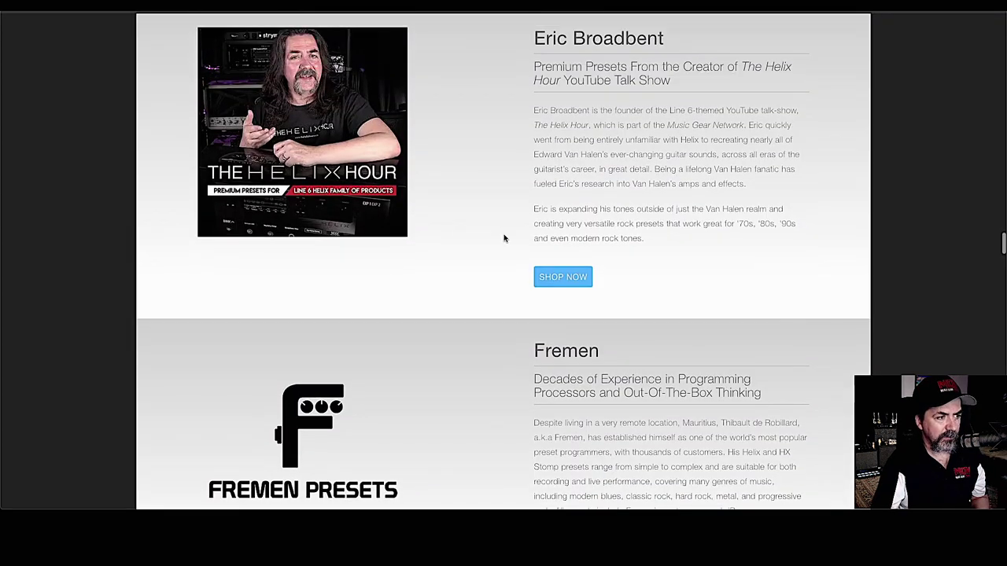
left_click(571, 280)
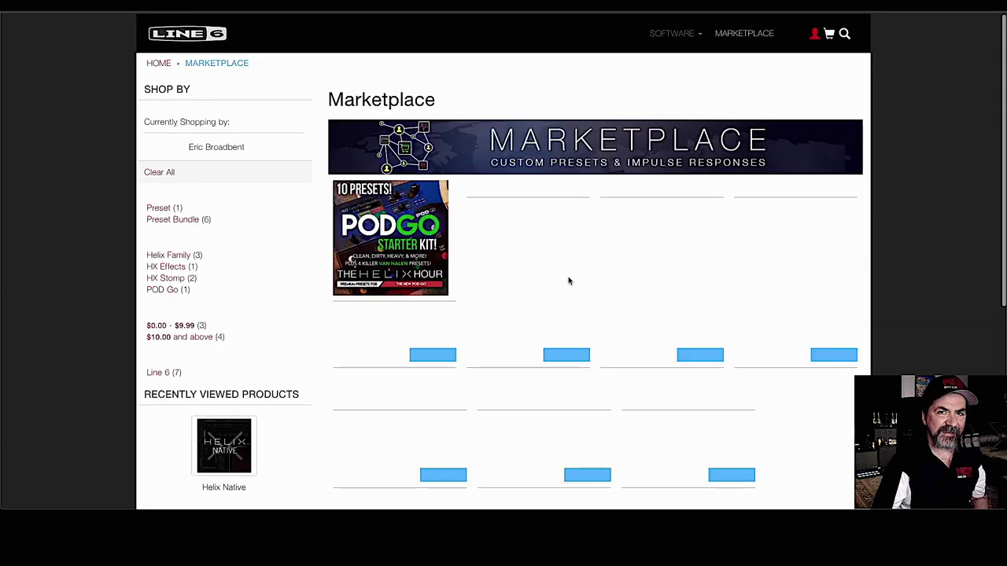
scroll(584, 268, "down", 4)
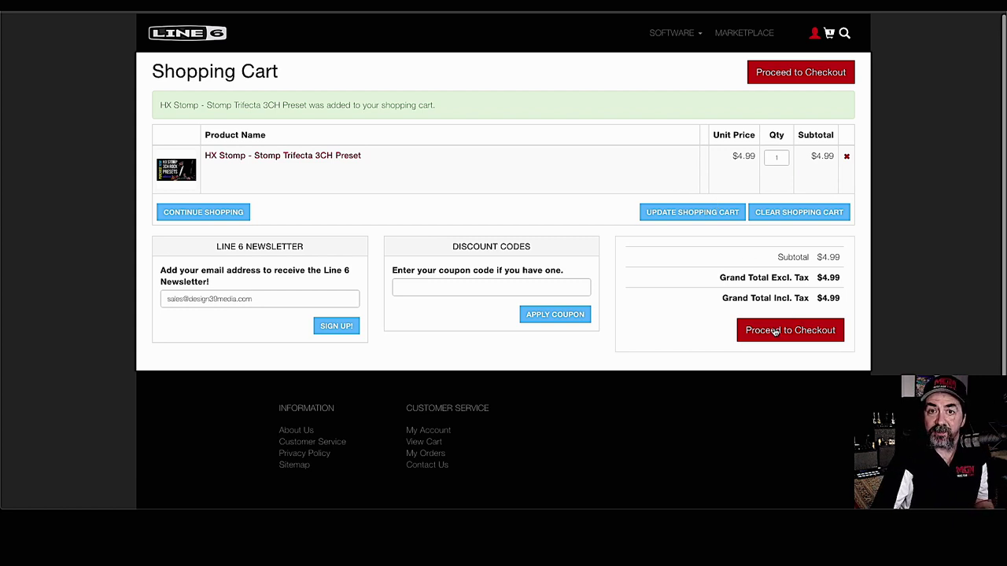
Check out the $4.99 cart by credit card, accept the terms, and place the order
left_click(776, 332)
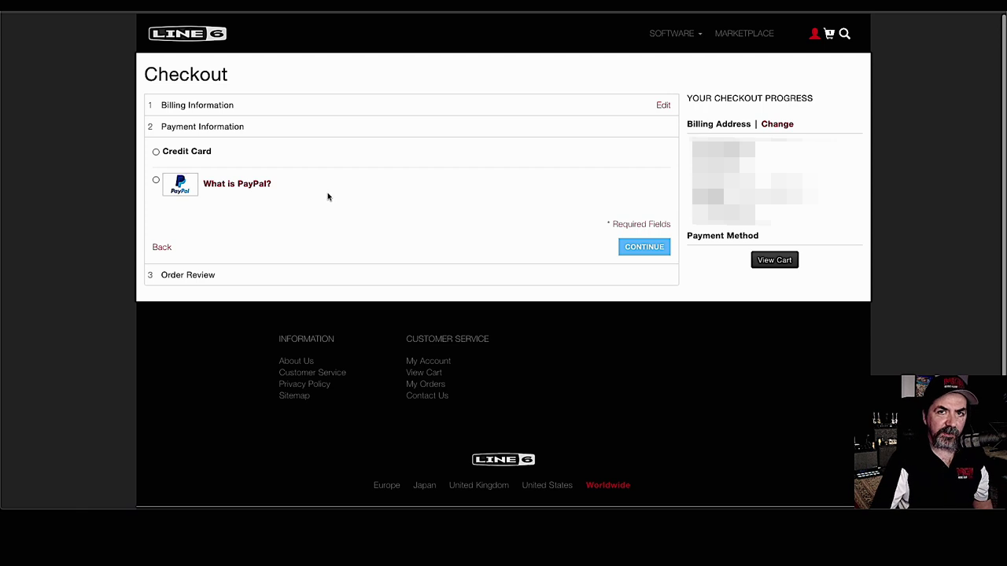
left_click(155, 152)
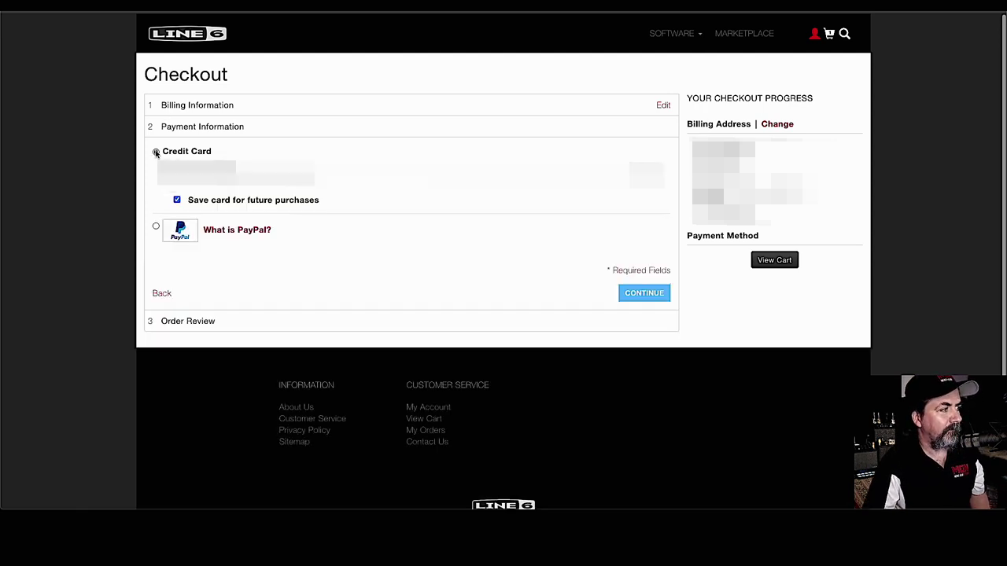
left_click(643, 293)
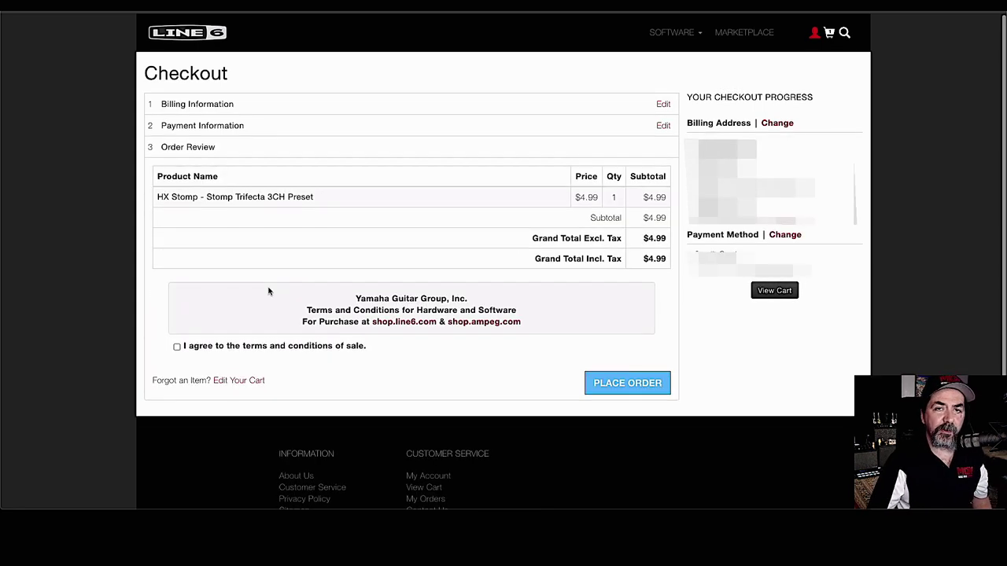
left_click(177, 347)
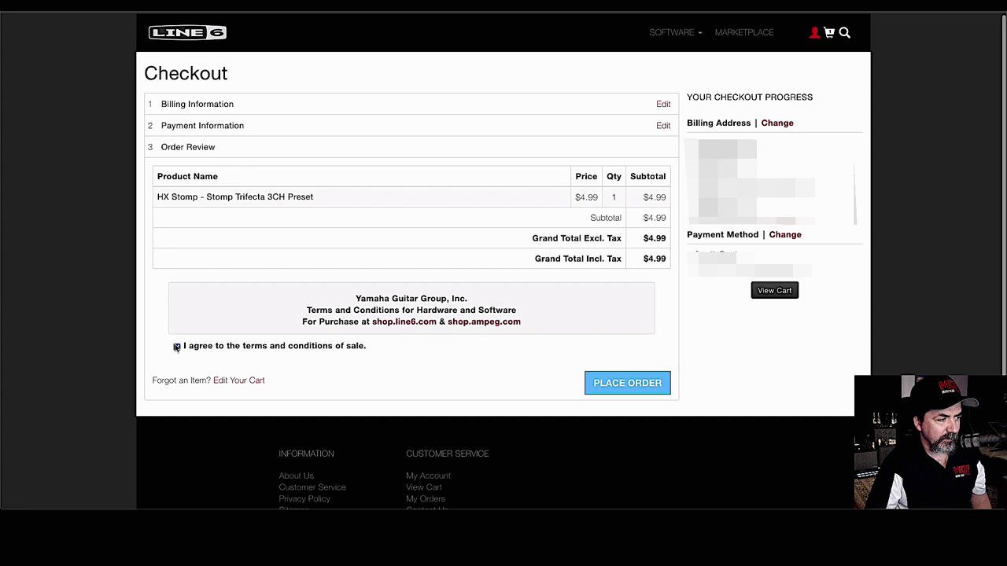
left_click(622, 384)
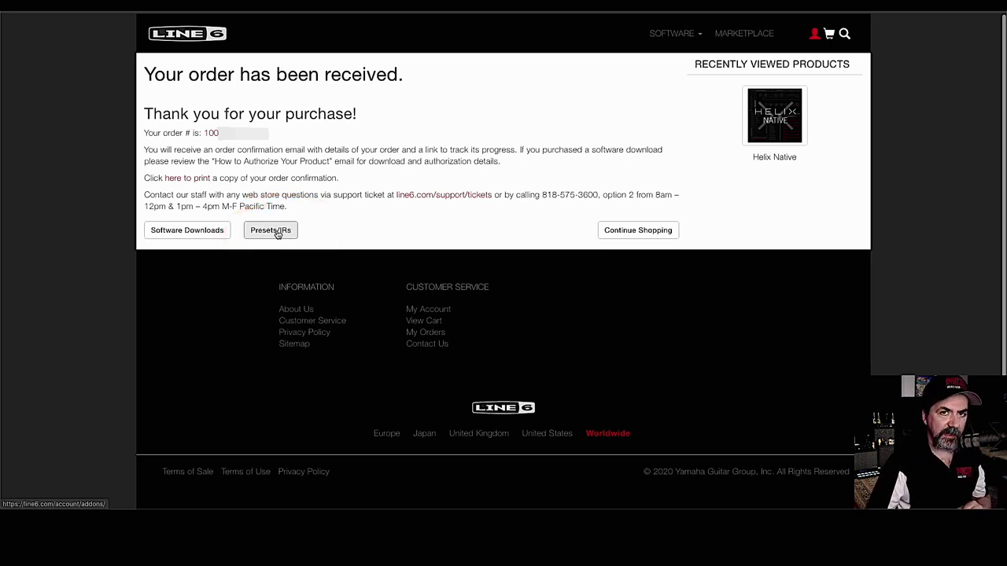
Open the purchased Presets/IRs downloads from the order confirmation page
left_click(267, 234)
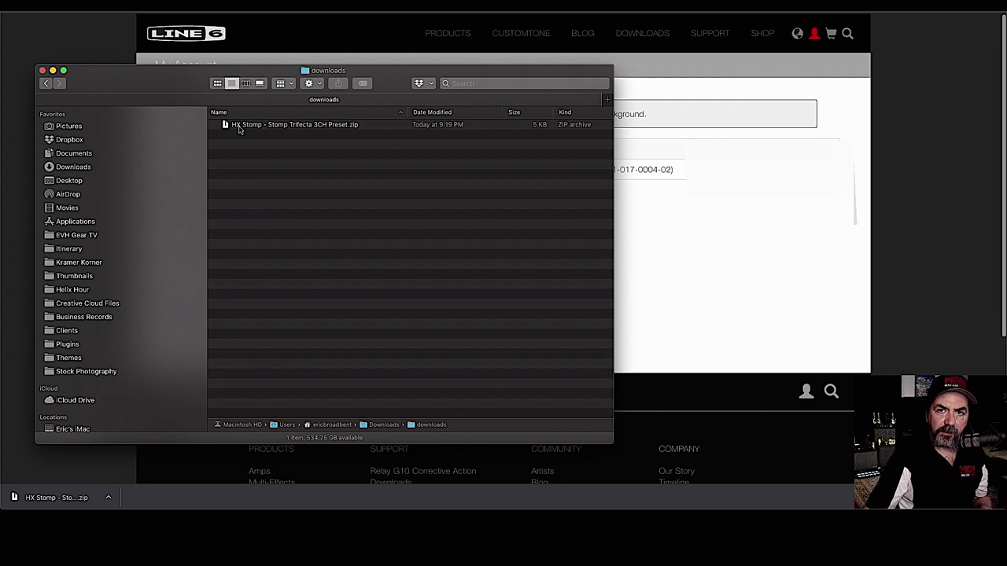
Extract HX Stomp - Stomp Trifecta 3CH Preset.zip in the downloads folder
double_click(234, 128)
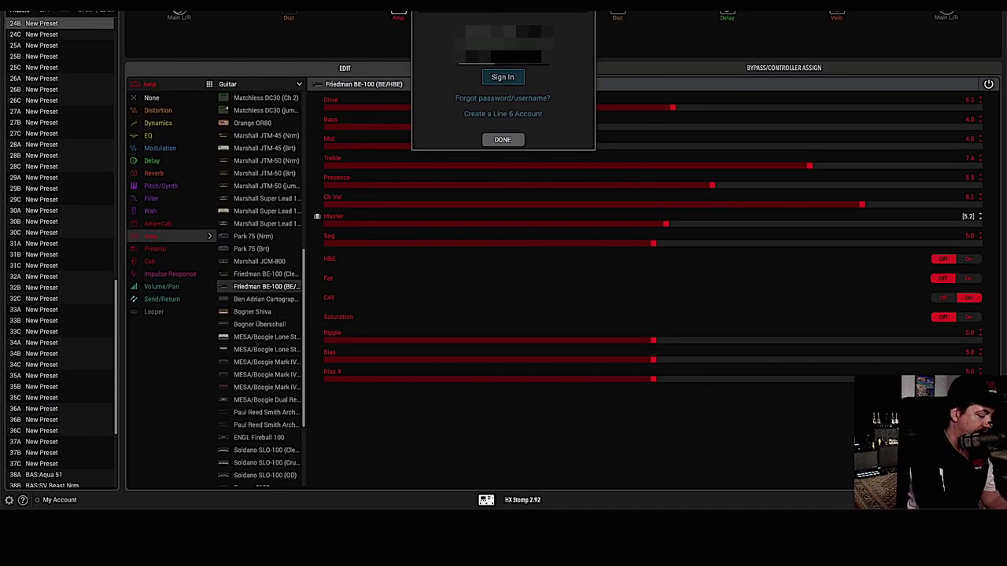
Submit the HX Edit Line 6 account sign-in and dismiss the follow-up notice
key("Return")
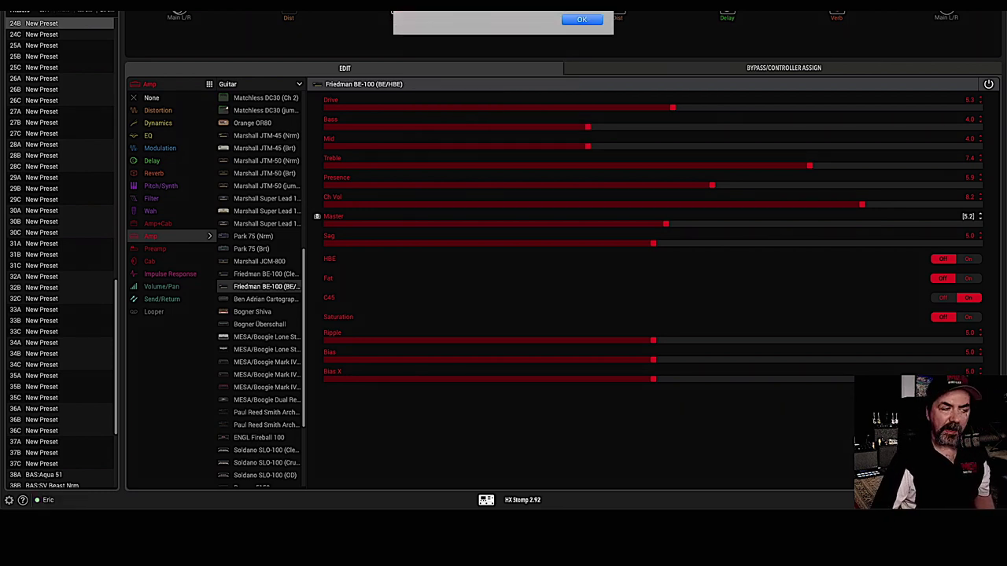
left_click(583, 20)
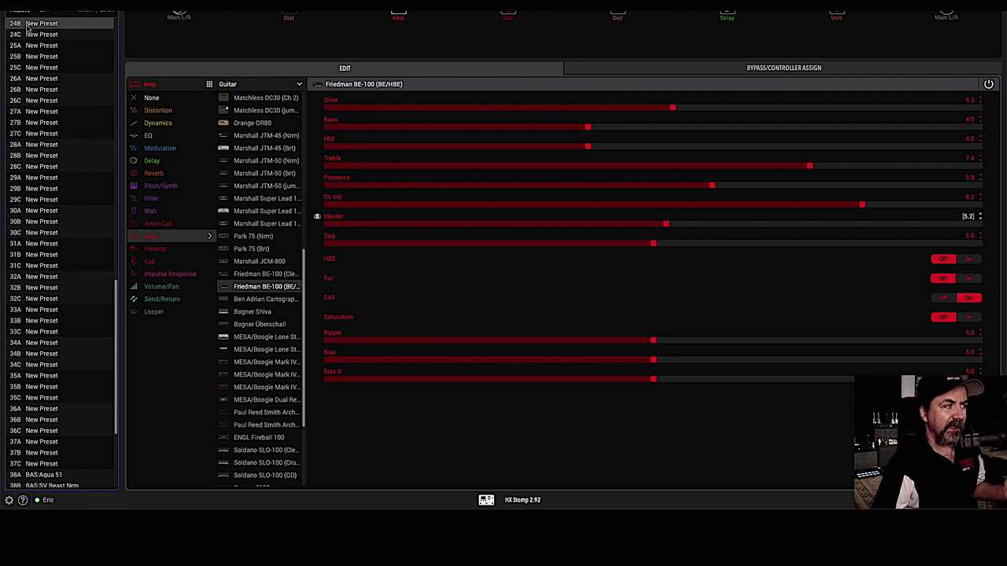
Import Stomp Trifecta.hlx and StompTrifectaCH.hlx together into the HX Edit preset list
left_click(84, 11)
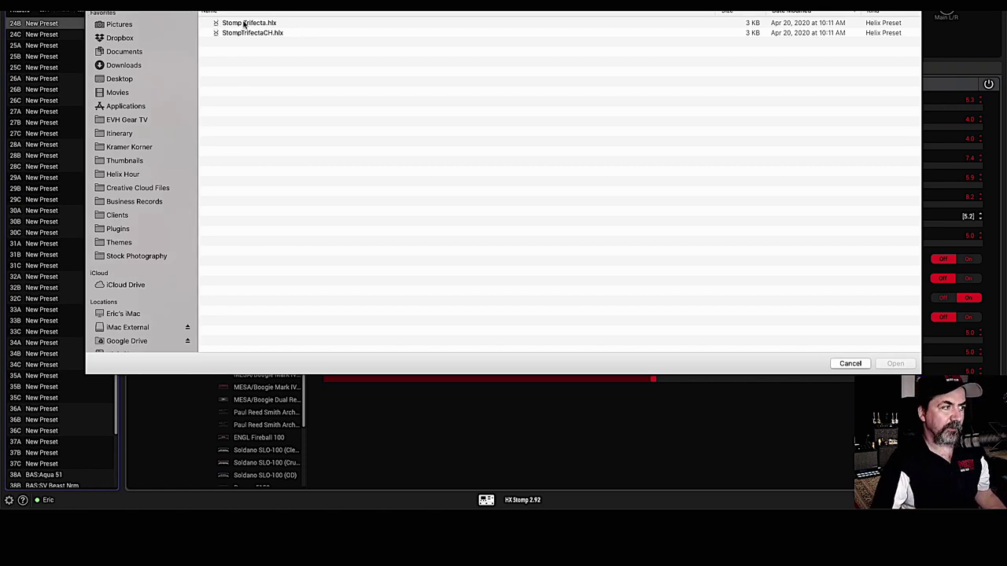
left_click(246, 25)
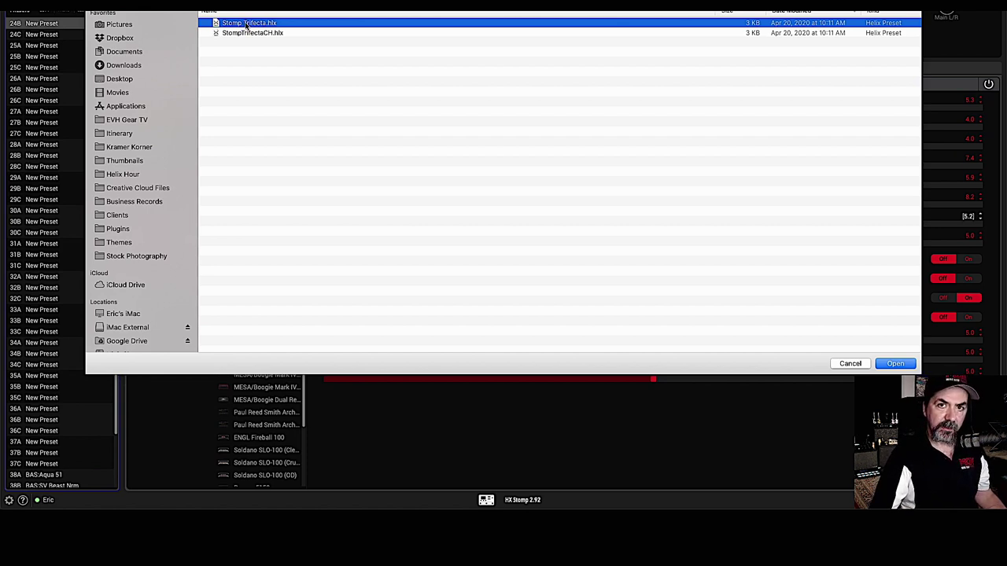
left_click(244, 33, "shift")
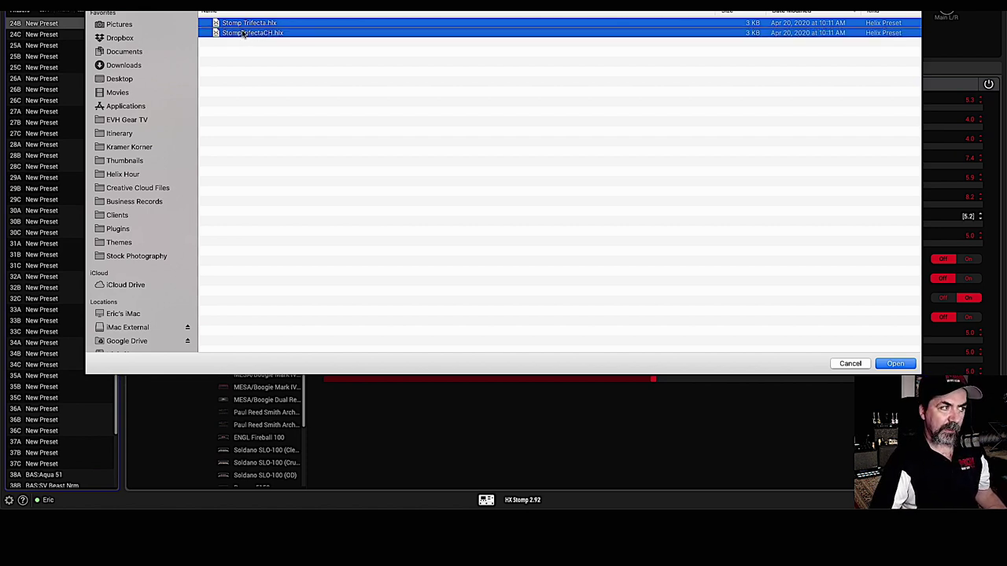
left_click(896, 363)
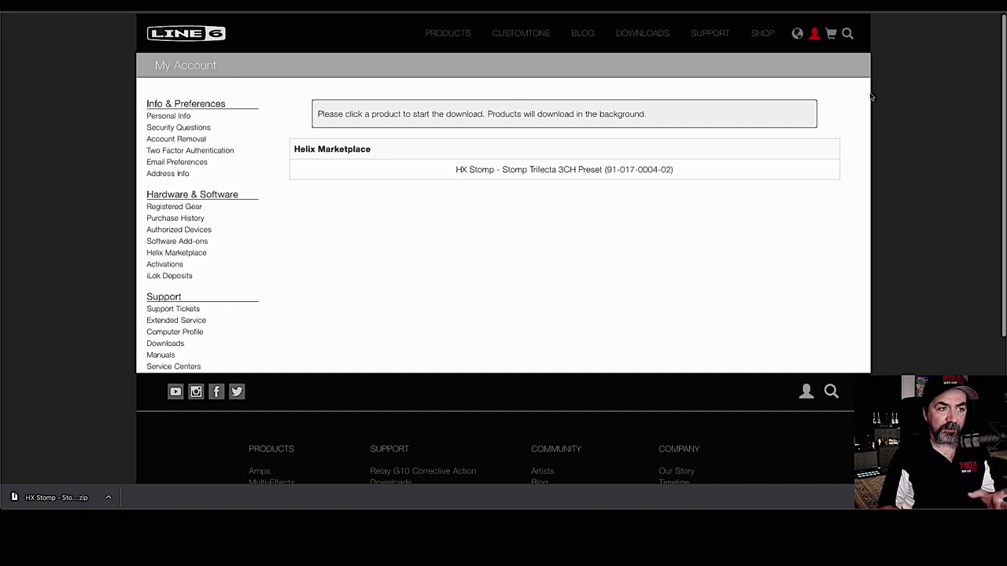
Go to the Helix Marketplace purchases page through the account menu
left_click(813, 41)
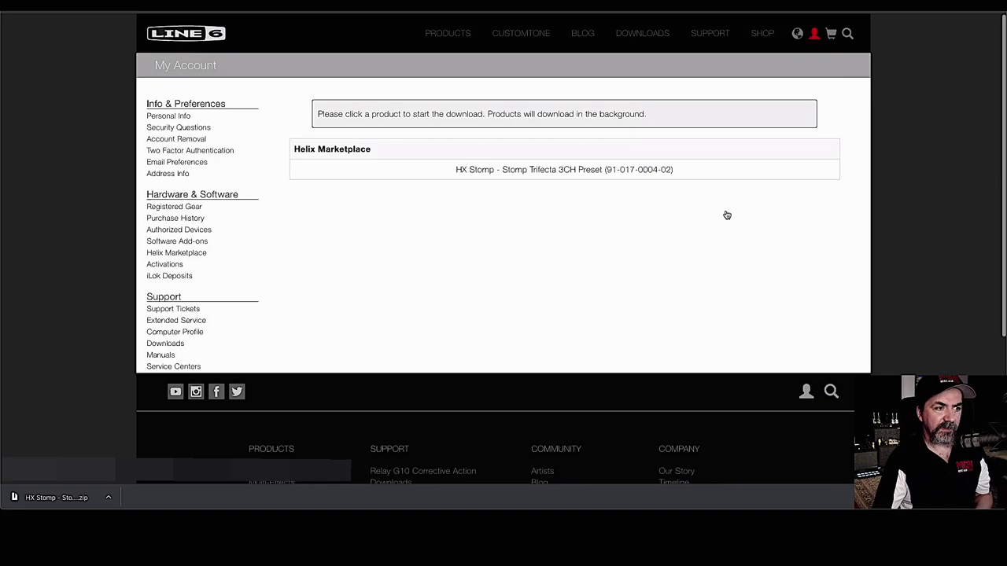
left_click(488, 171)
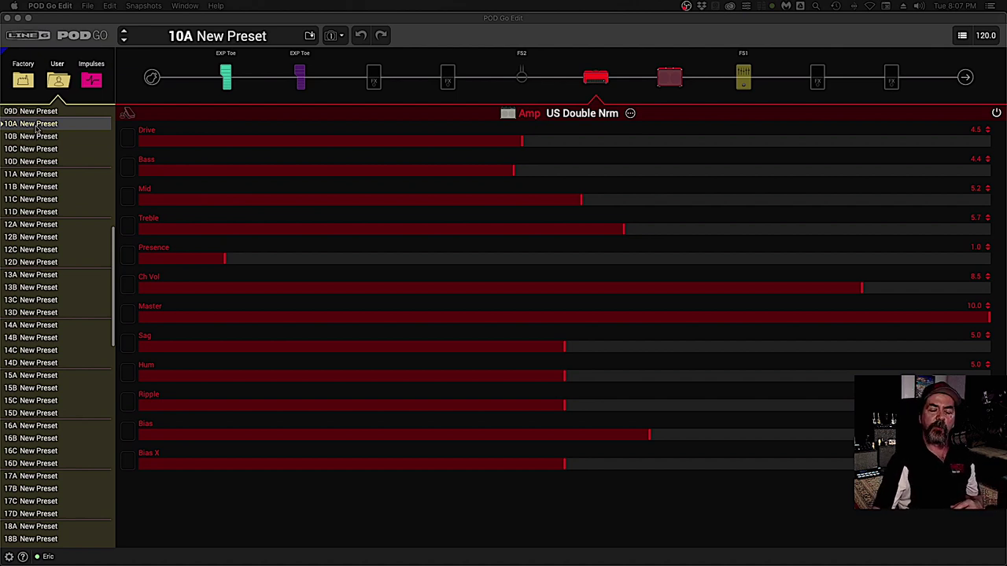
Select user preset slot 10A in POD Go Edit and bring up the File menu
left_click(33, 124)
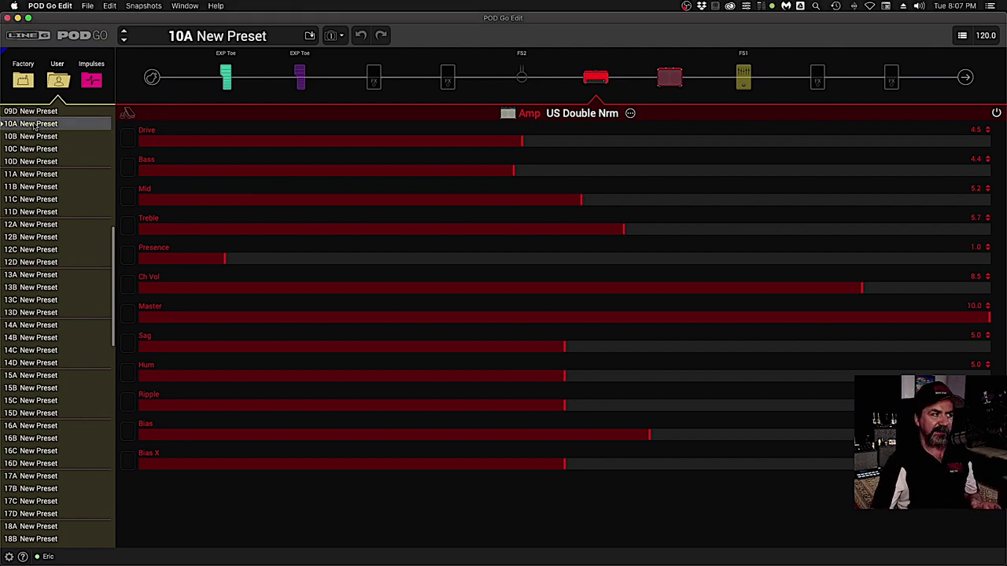
double_click(33, 124)
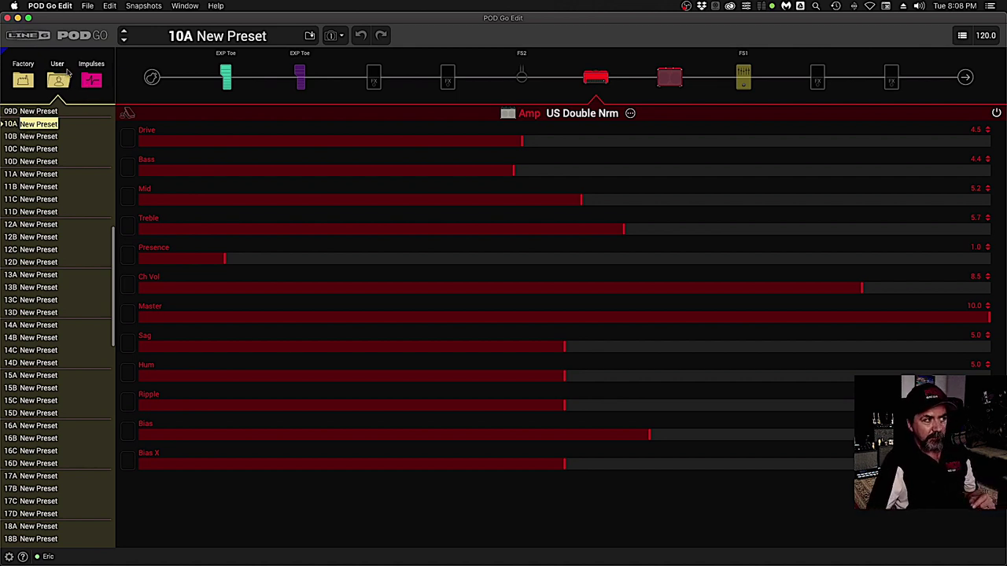
left_click(88, 6)
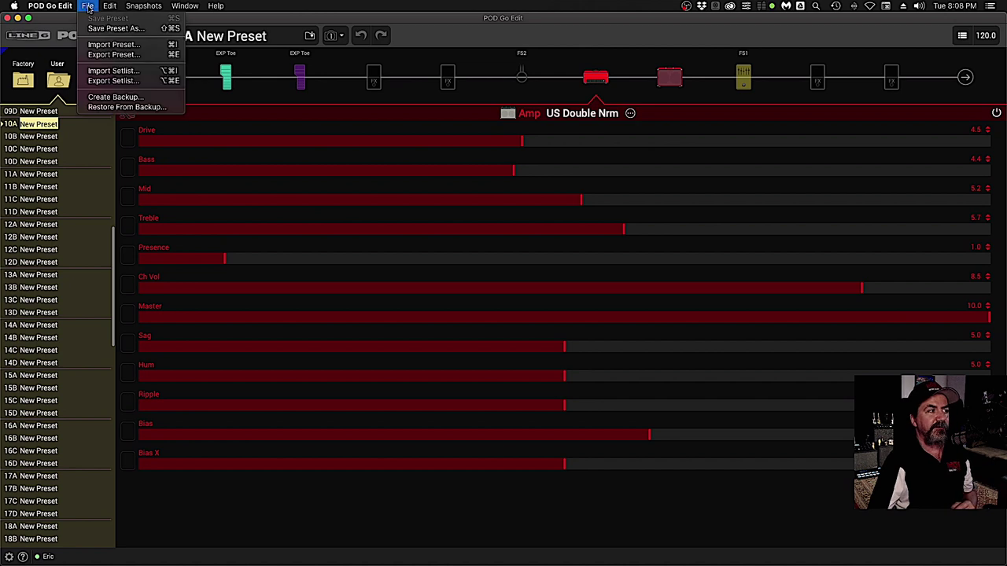
Import all ten PodGo Starter Kit .pgp presets, overwriting user slots 10A–12B
left_click(105, 45)
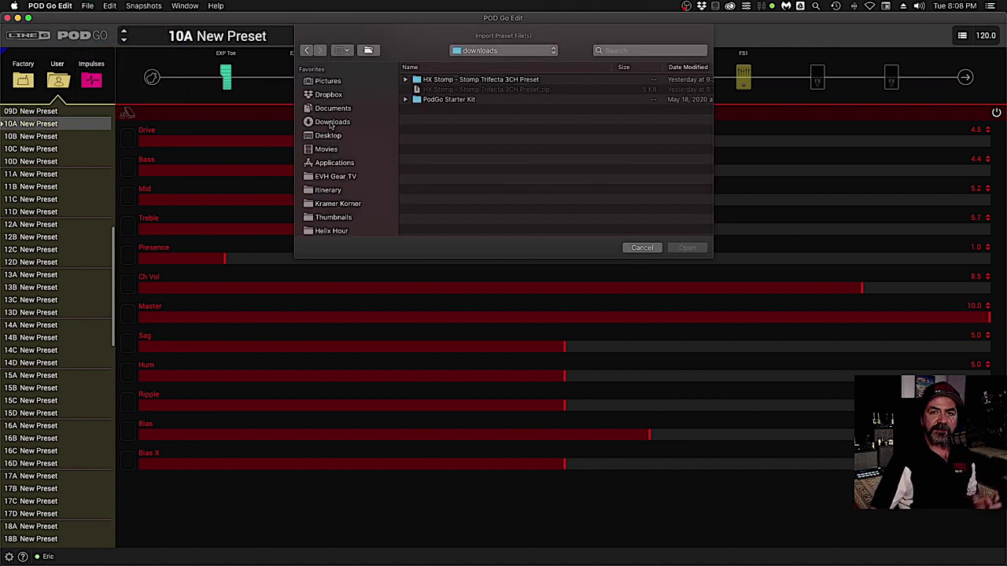
double_click(424, 100)
left_click(425, 80)
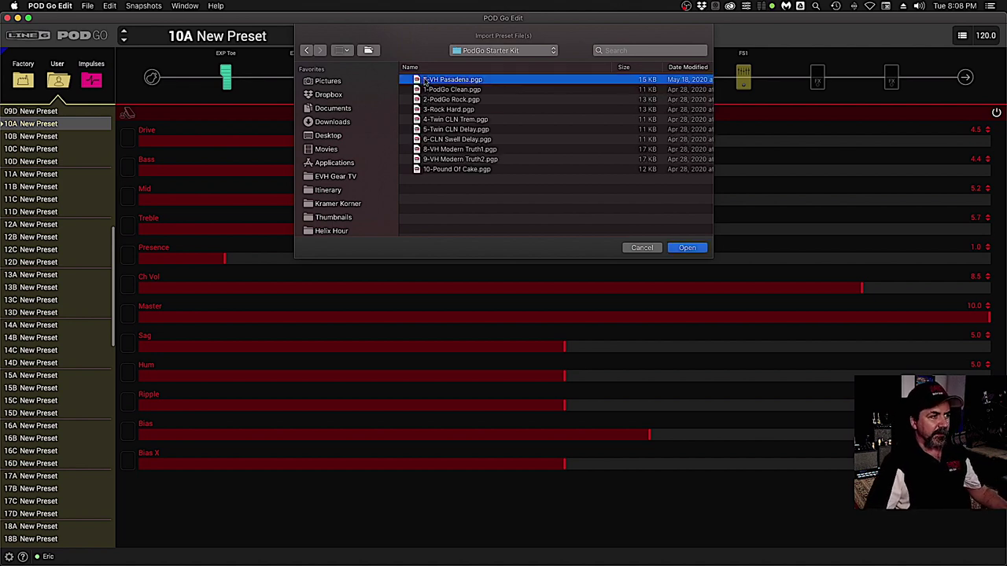
left_click(439, 170, "shift")
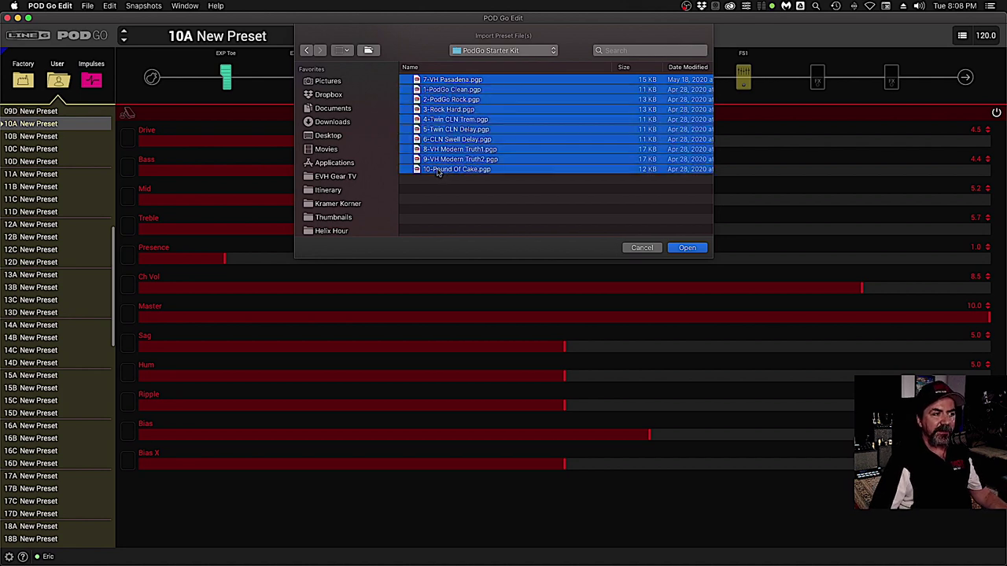
left_click(688, 248)
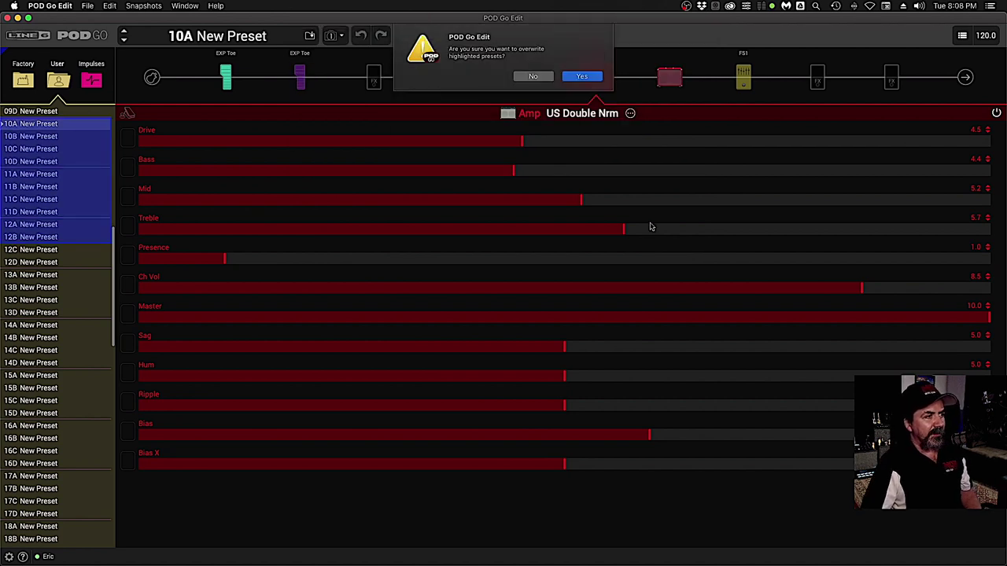
left_click(581, 75)
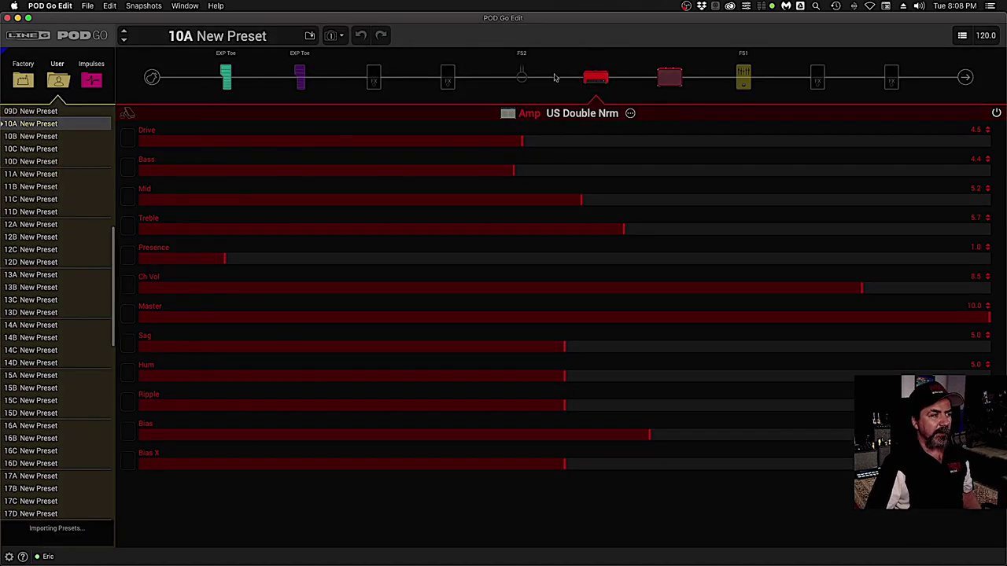